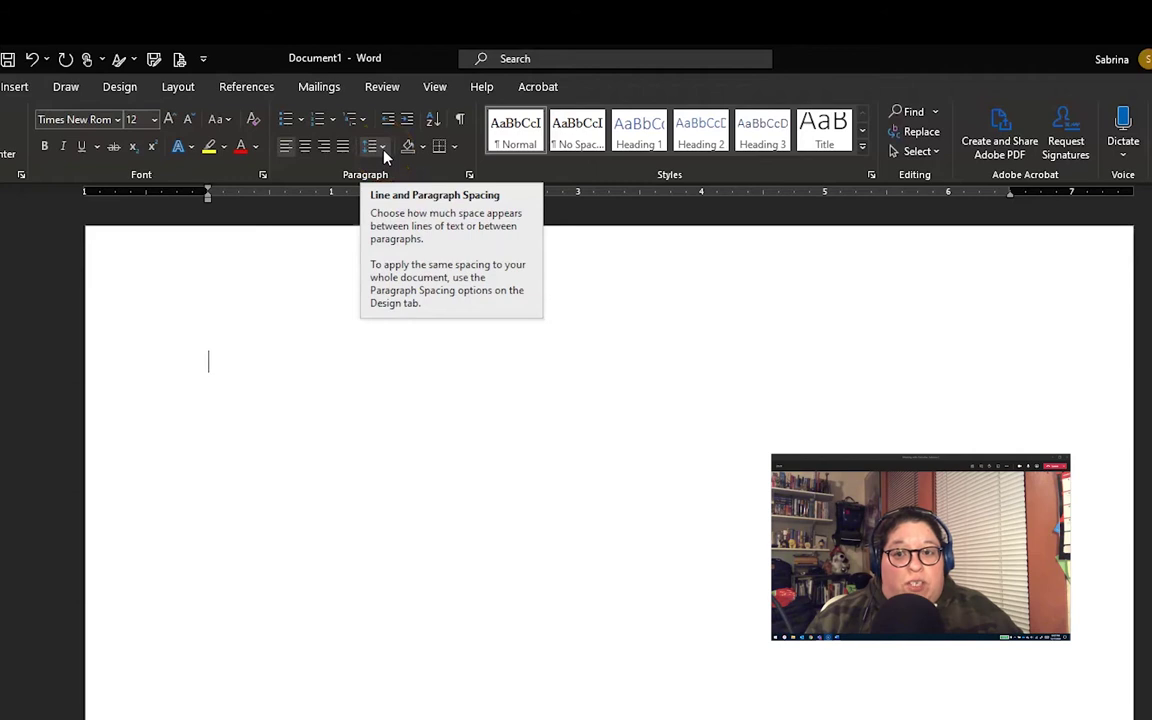
Step: Set the blank document's line spacing to Double in the Paragraph line spacing options
left_click(381, 148)
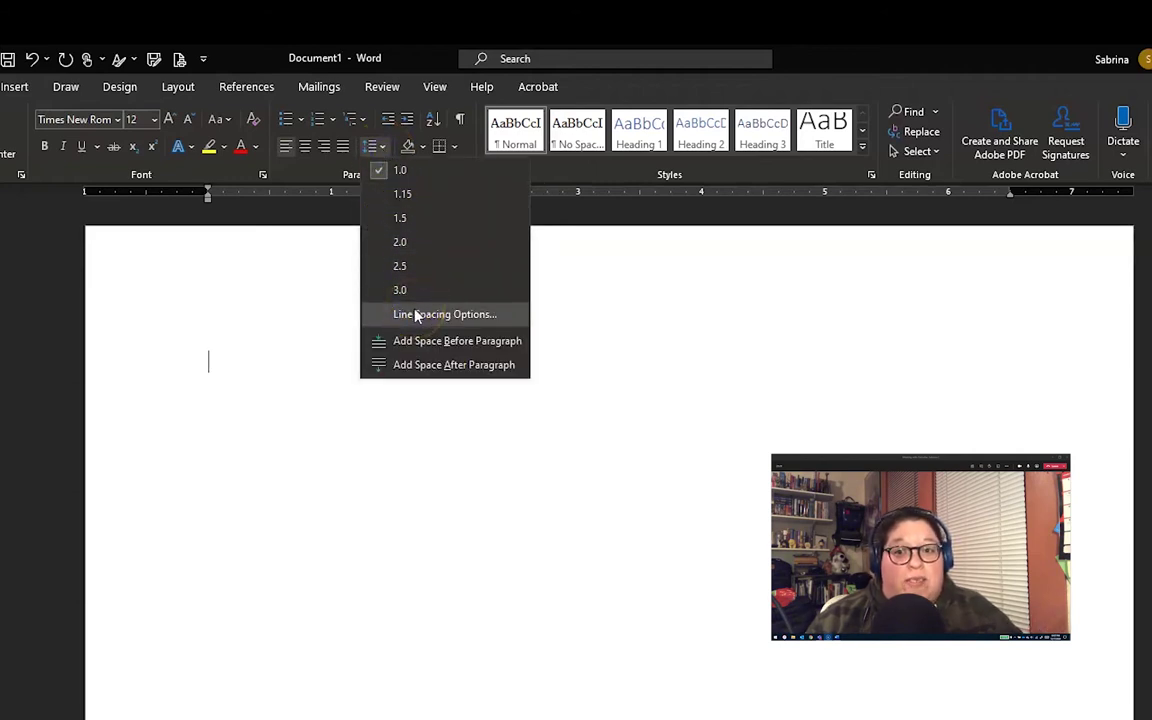
left_click(483, 315)
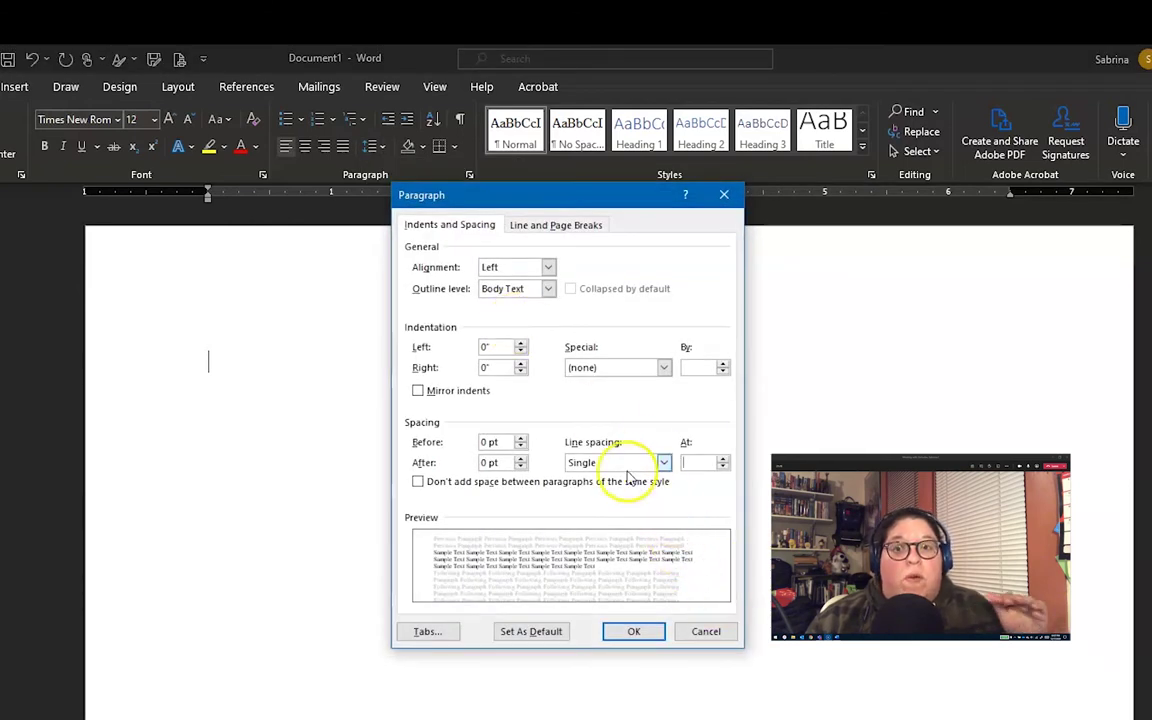
left_click(609, 462)
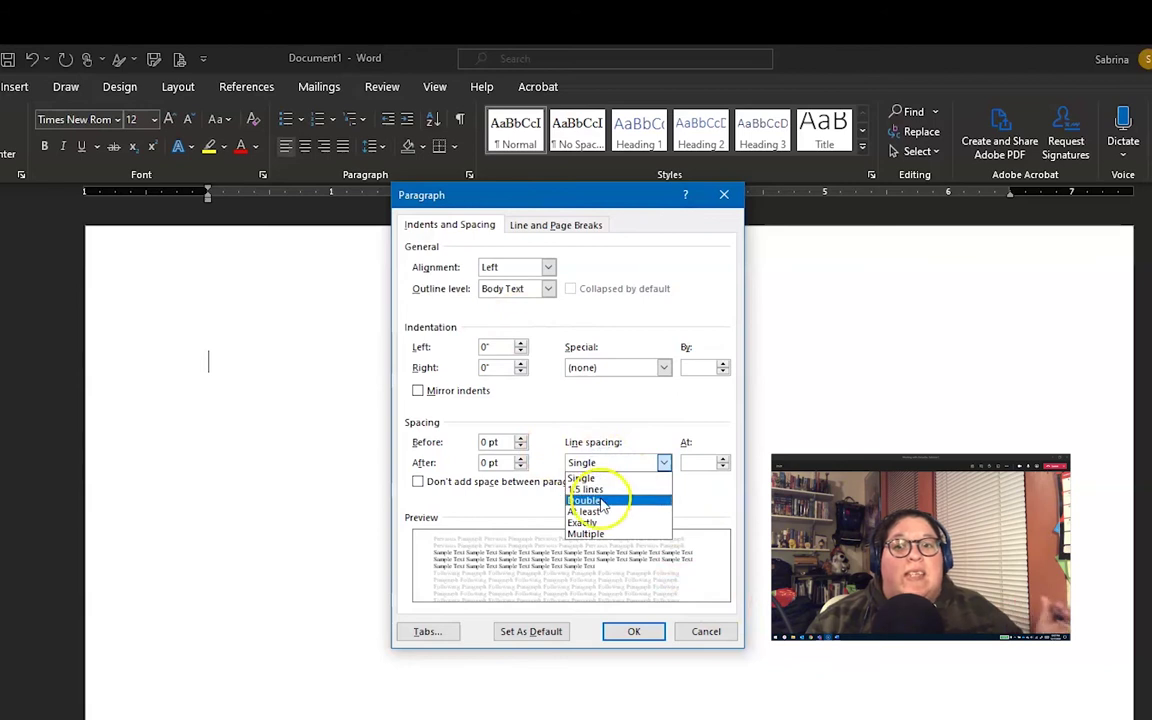
left_click(603, 501)
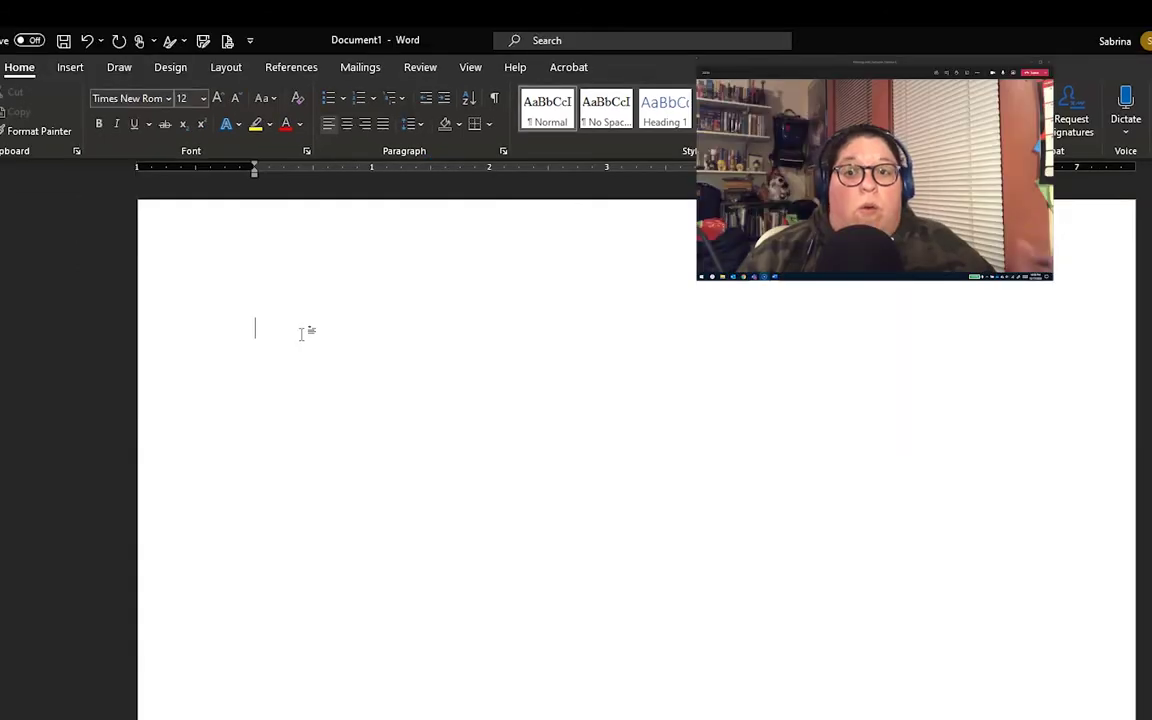
Step: Add blank lines at the top, then turn on centre alignment and bold for the title line
key("Return")
key("Return")
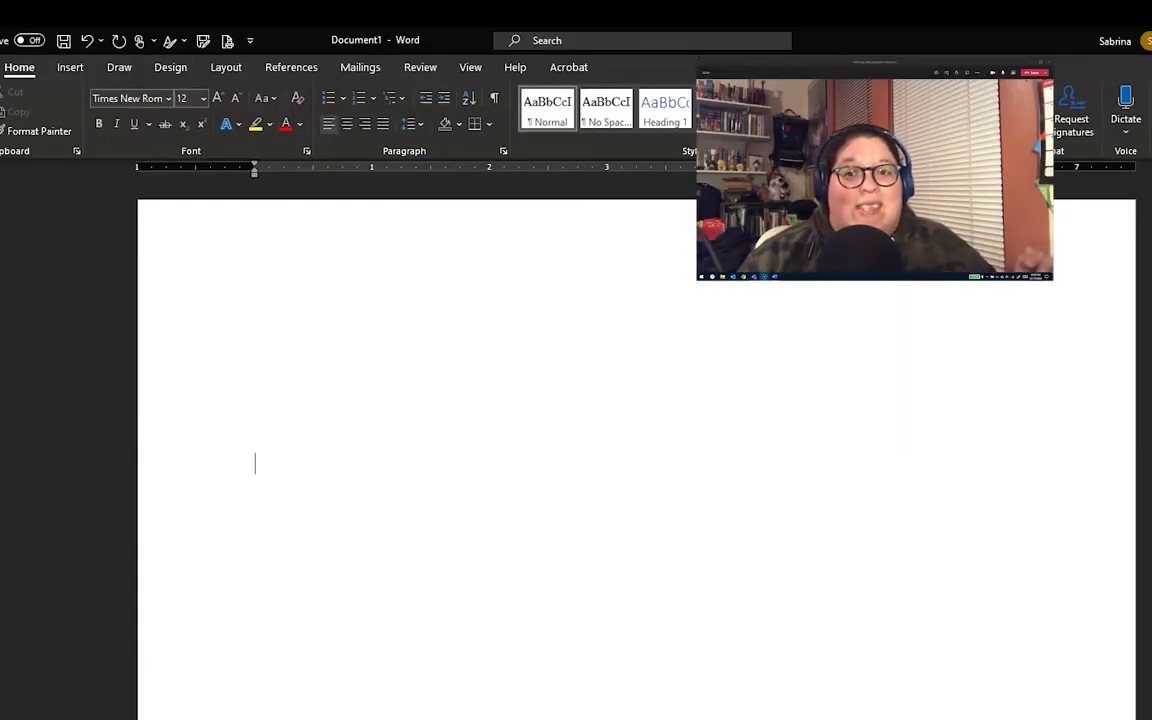
left_click(346, 129)
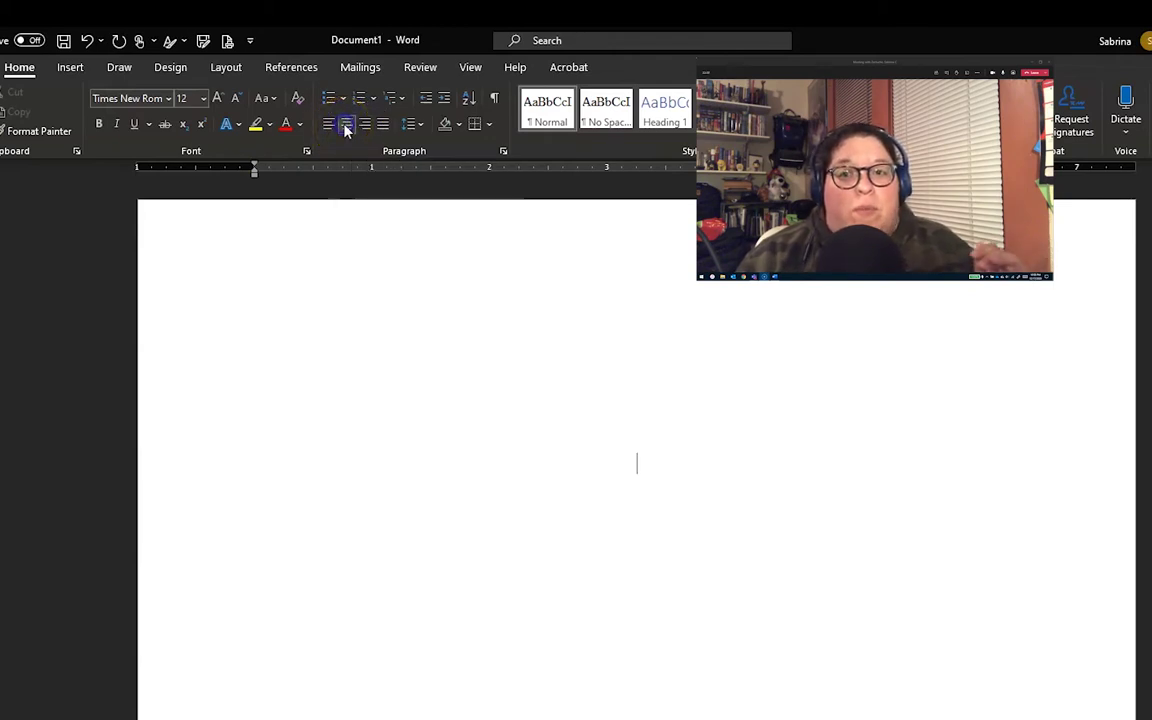
left_click(99, 125)
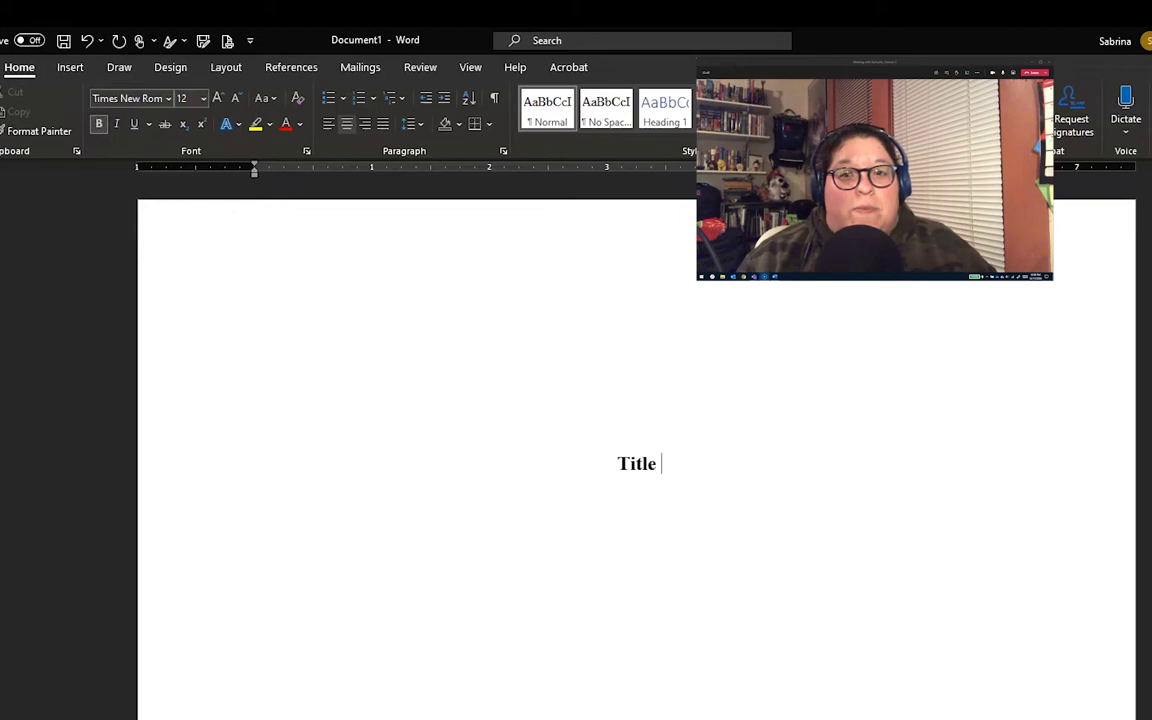
Step: Change 'Title' to 'Title of Paper' and add Name, Our Lady of the Lake University, ENGL 1313: Composition I lines
key("BackSpace")
key("BackSpace")
key("BackSpace")
key("BackSpace")
key("BackSpace")
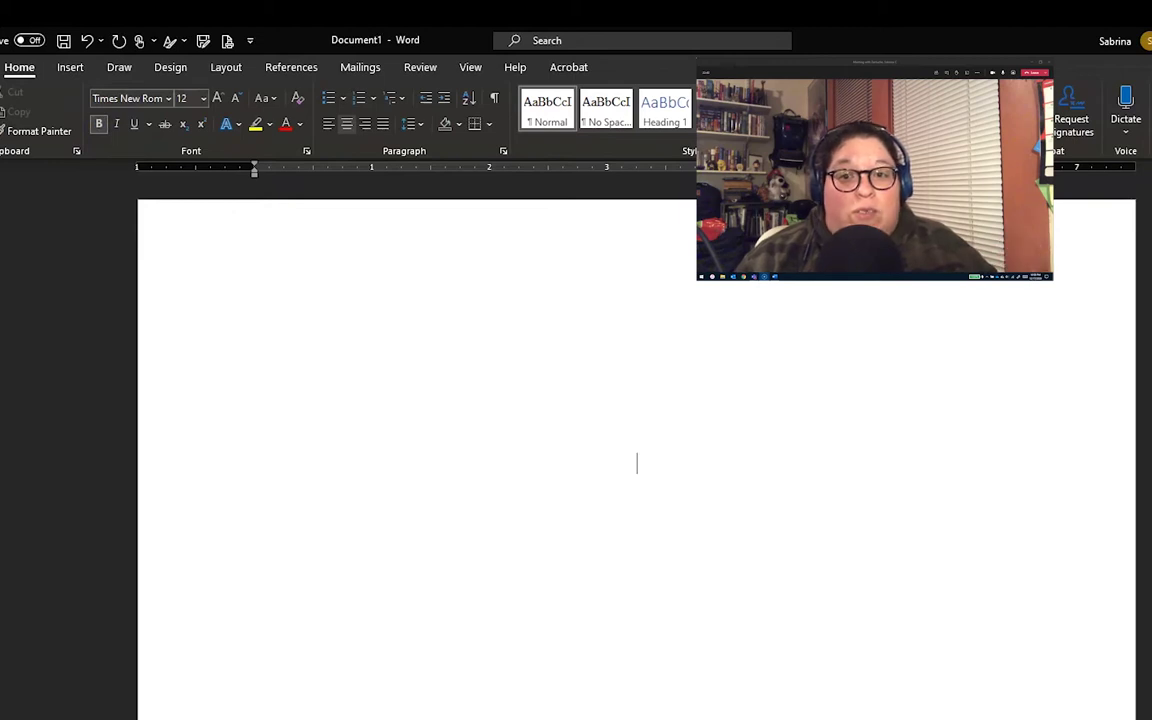
type("Title of P")
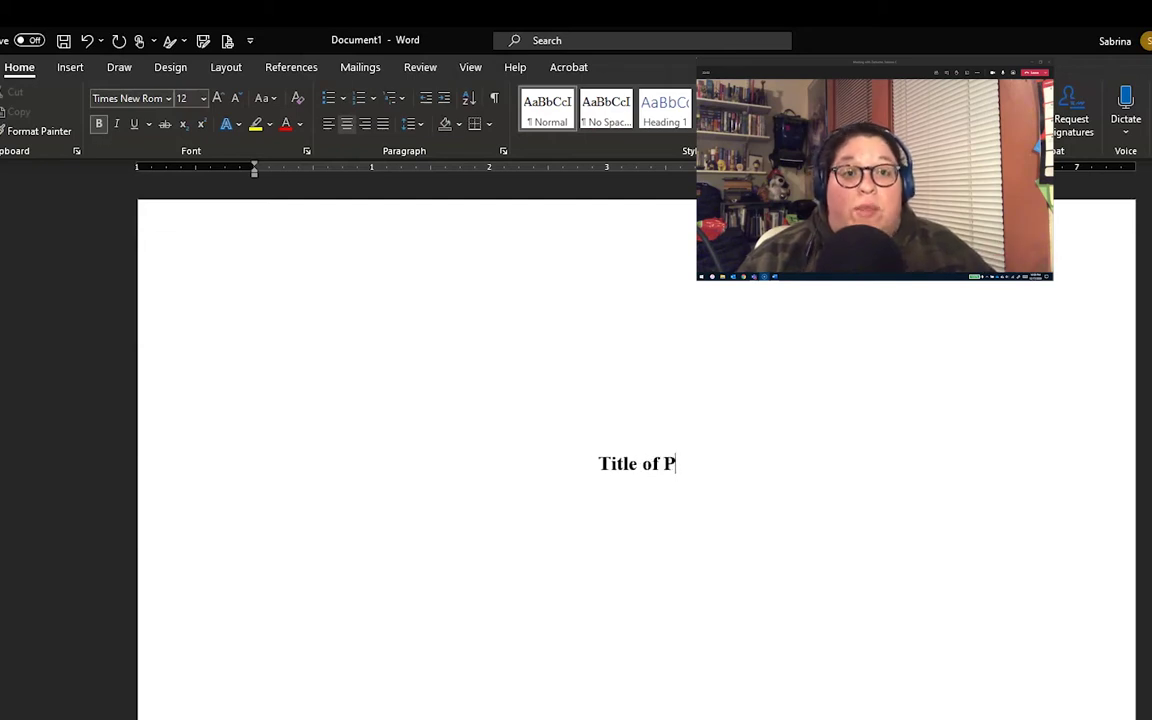
type("aper")
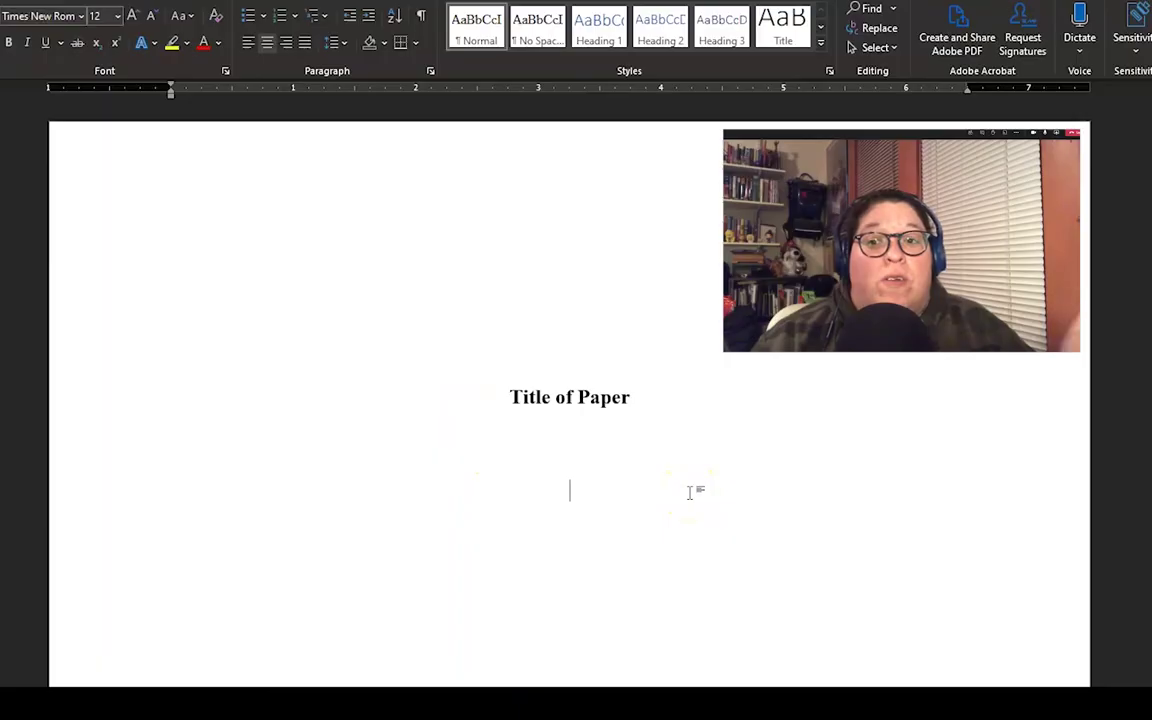
type("Name ")
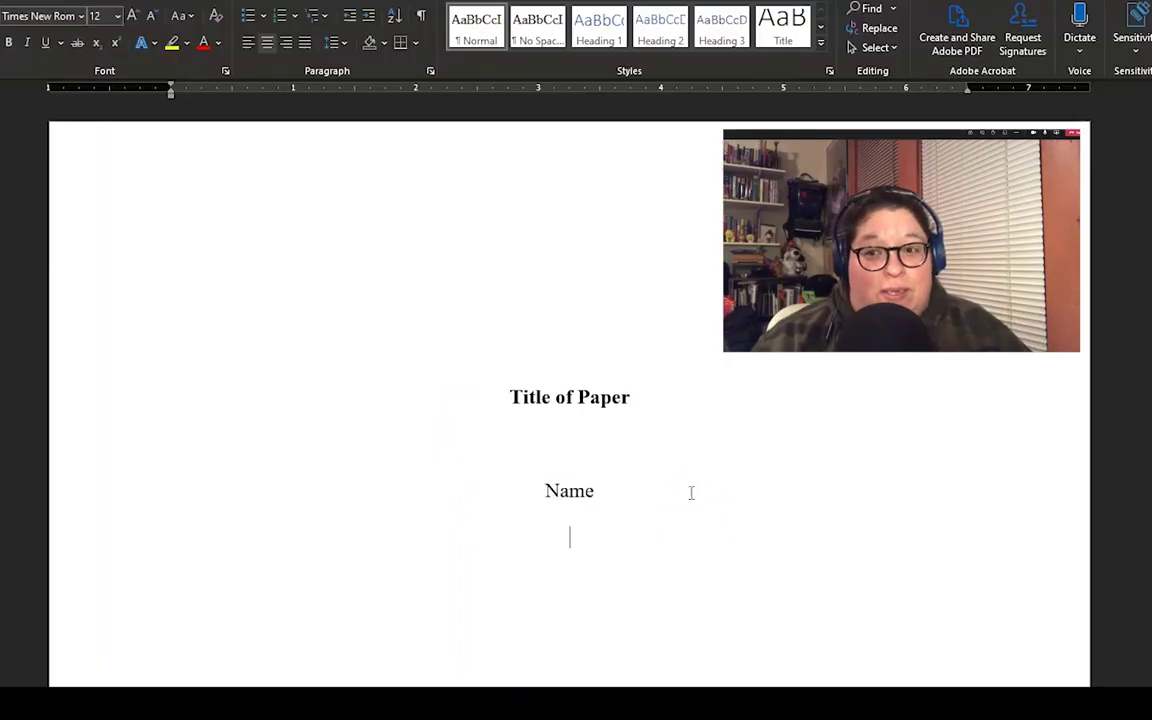
type("Our Lady")
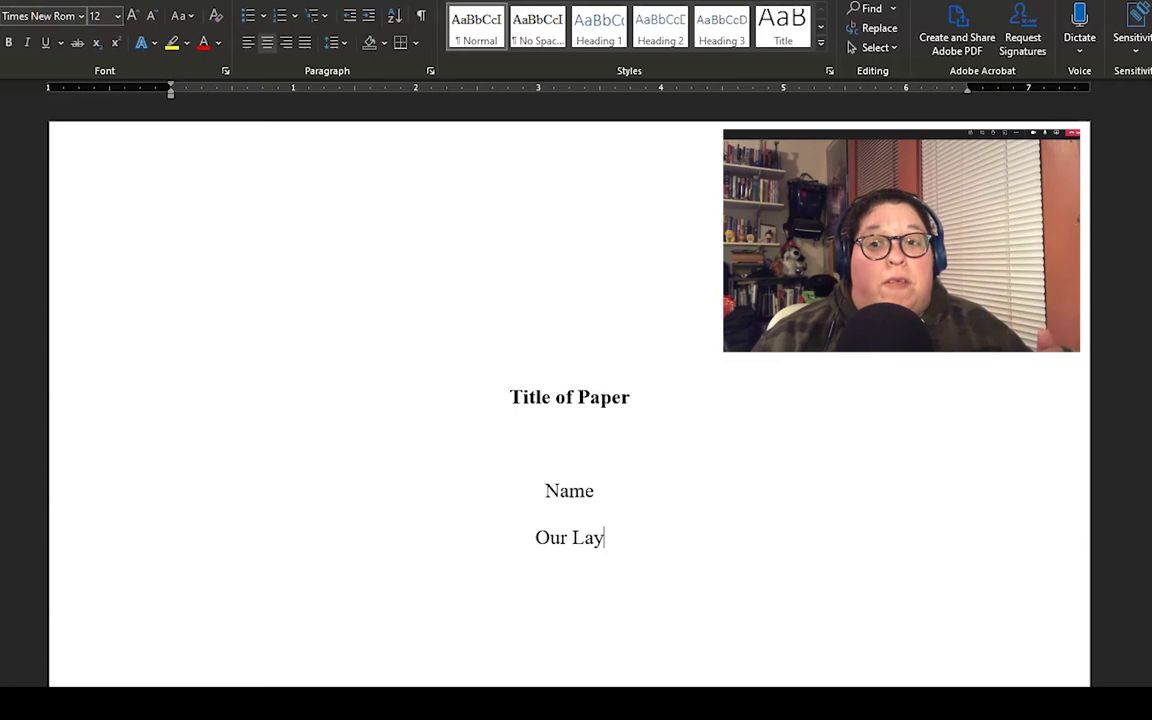
type(" of the Lake University ENGL 1313: C")
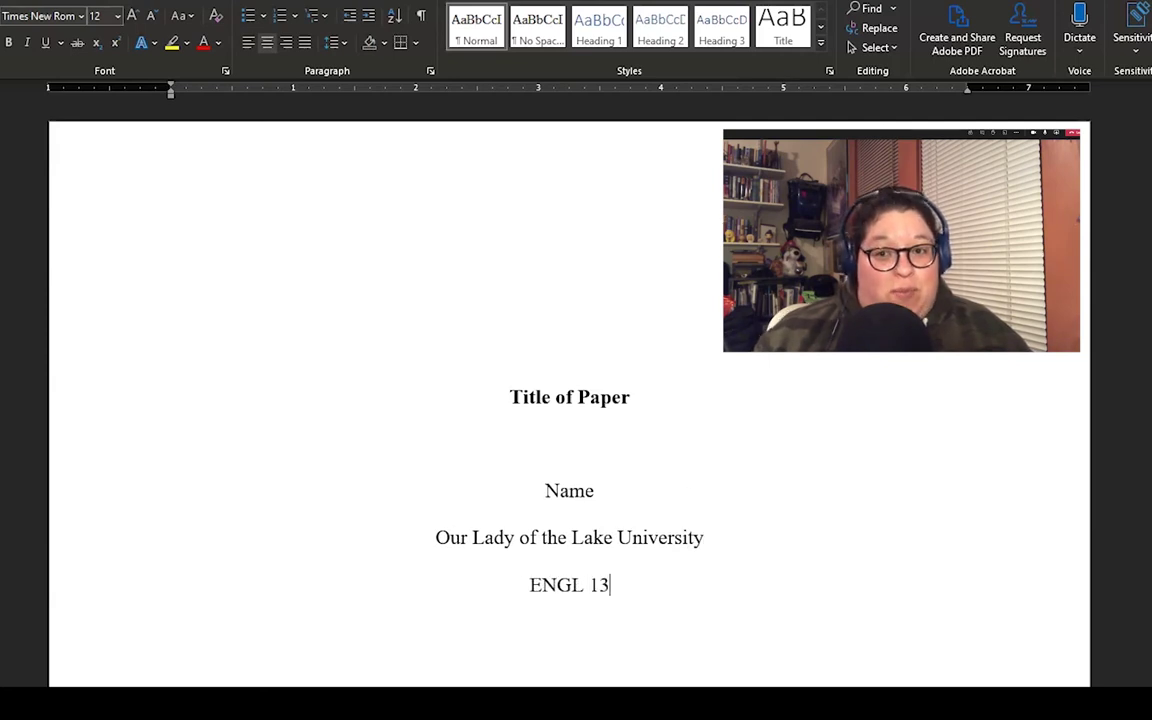
type("om")
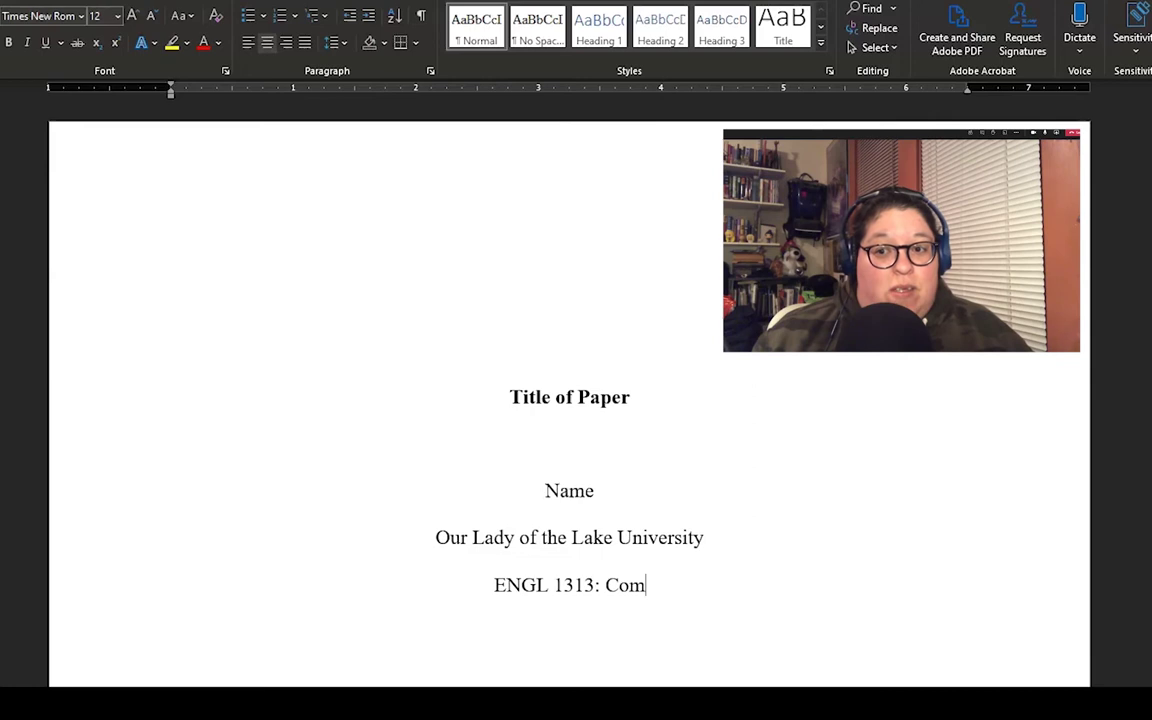
type("position ")
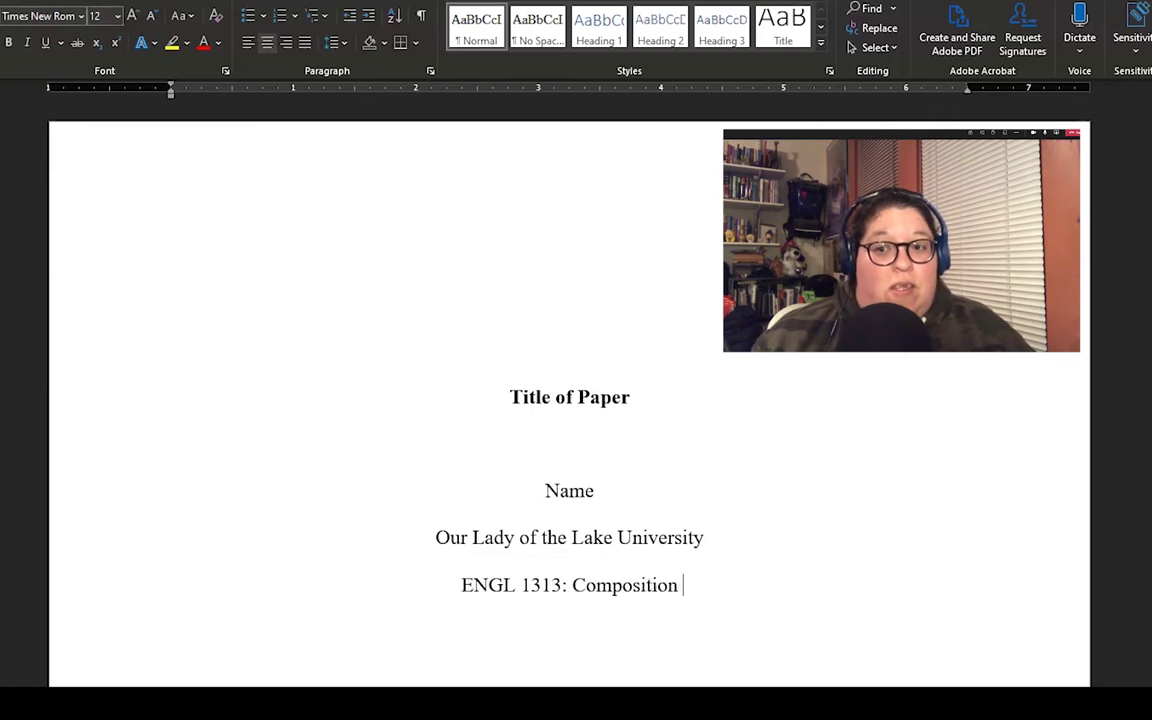
type("I")
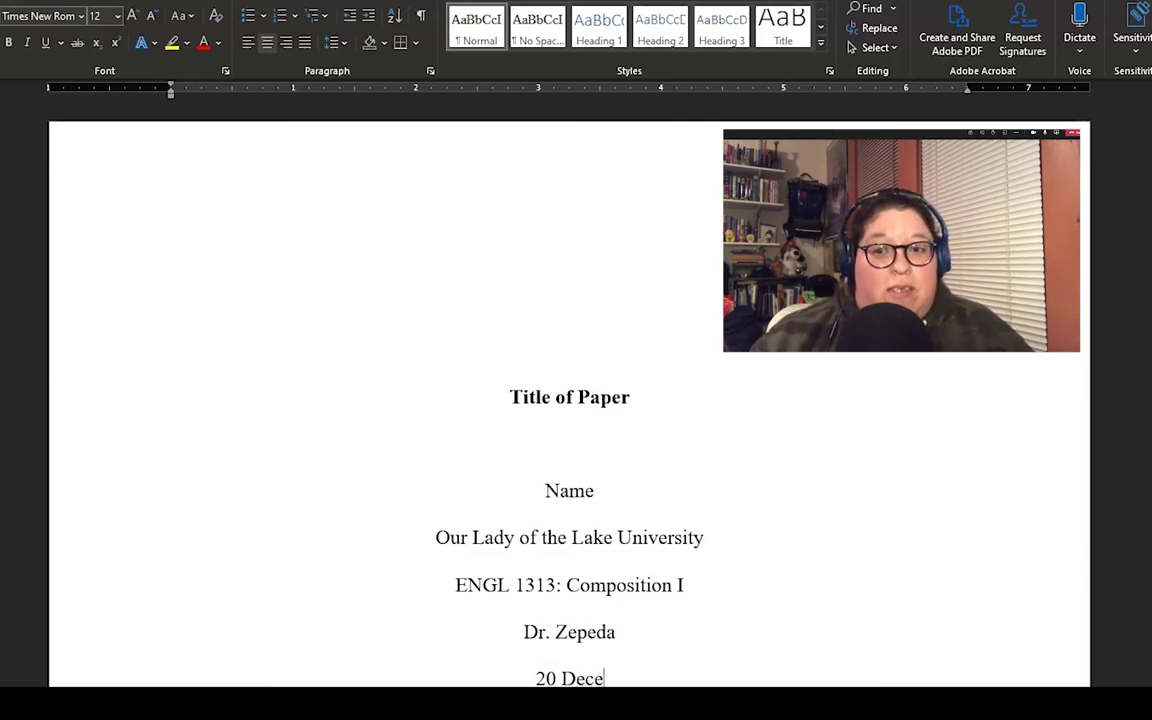
Step: Complete the centred date line so it reads '20 December 2020'
type("mber 202")
type("0")
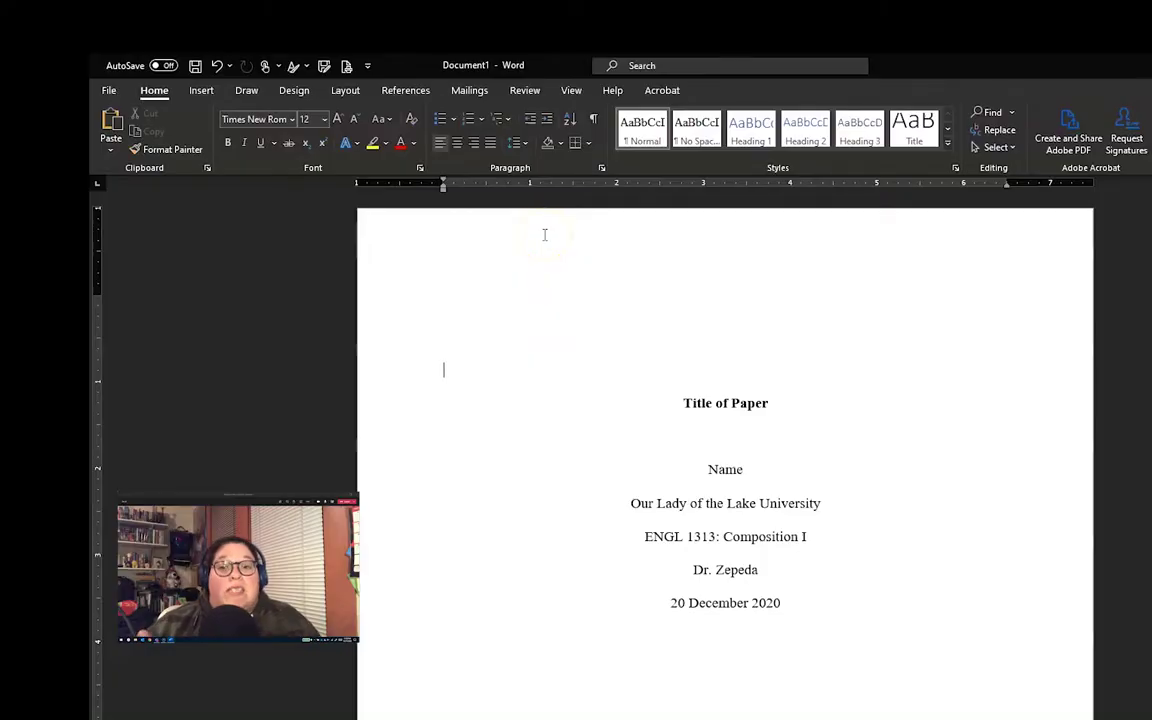
Step: Double-click the top margin to edit the page header
double_click(543, 234)
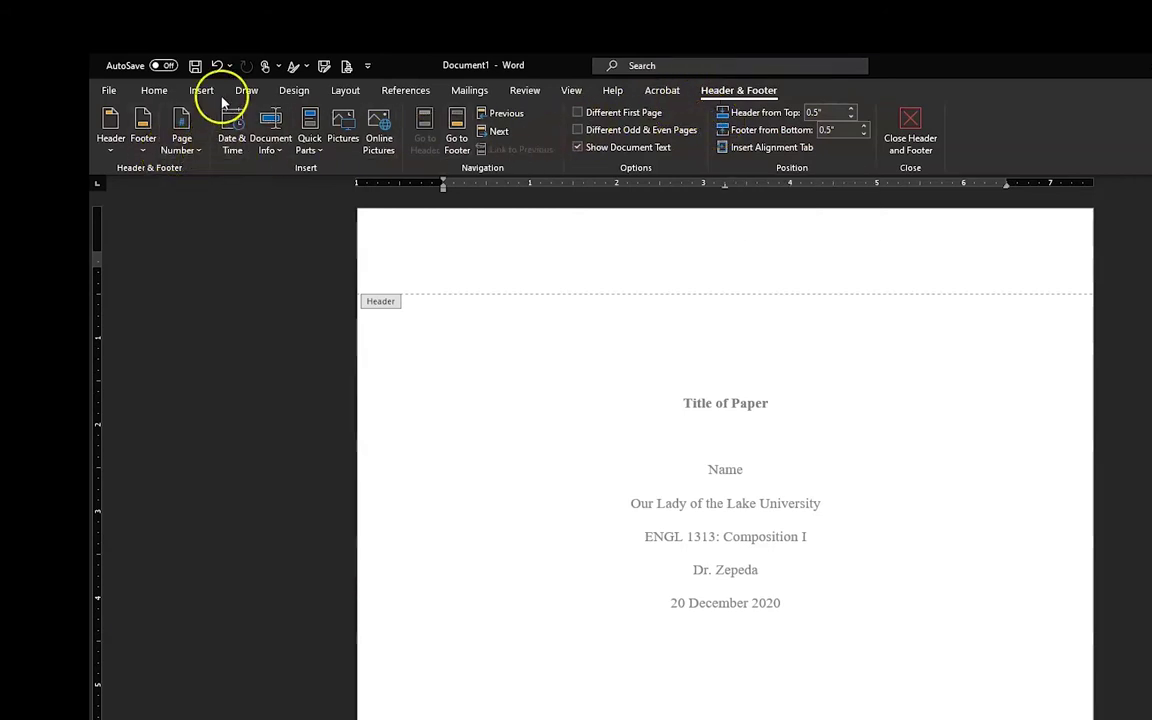
Step: Insert a Plain Number 3 page number at the top right of the header
left_click(186, 149)
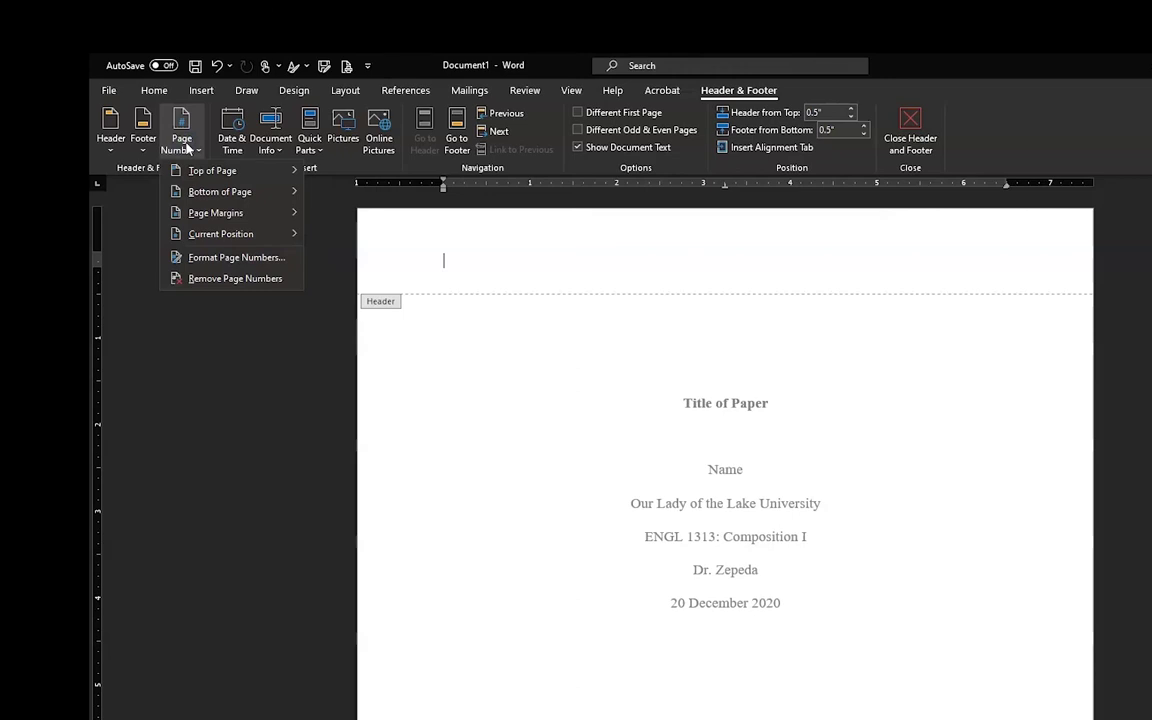
mouse_move(282, 172)
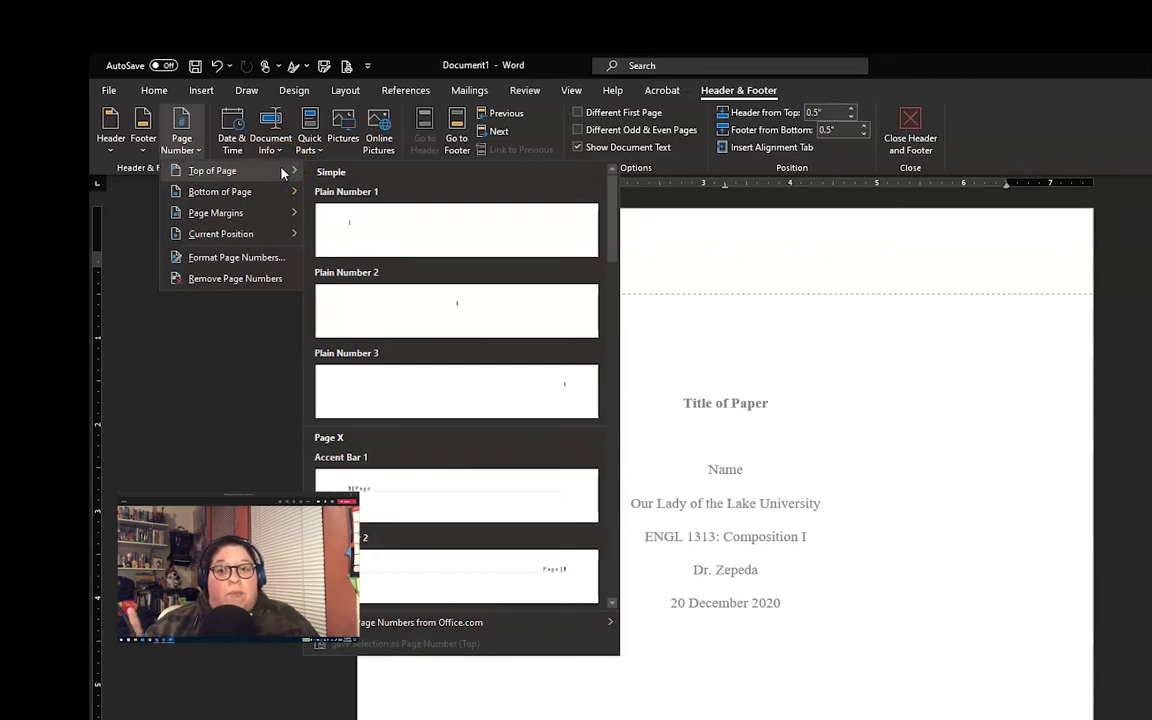
left_click(422, 396)
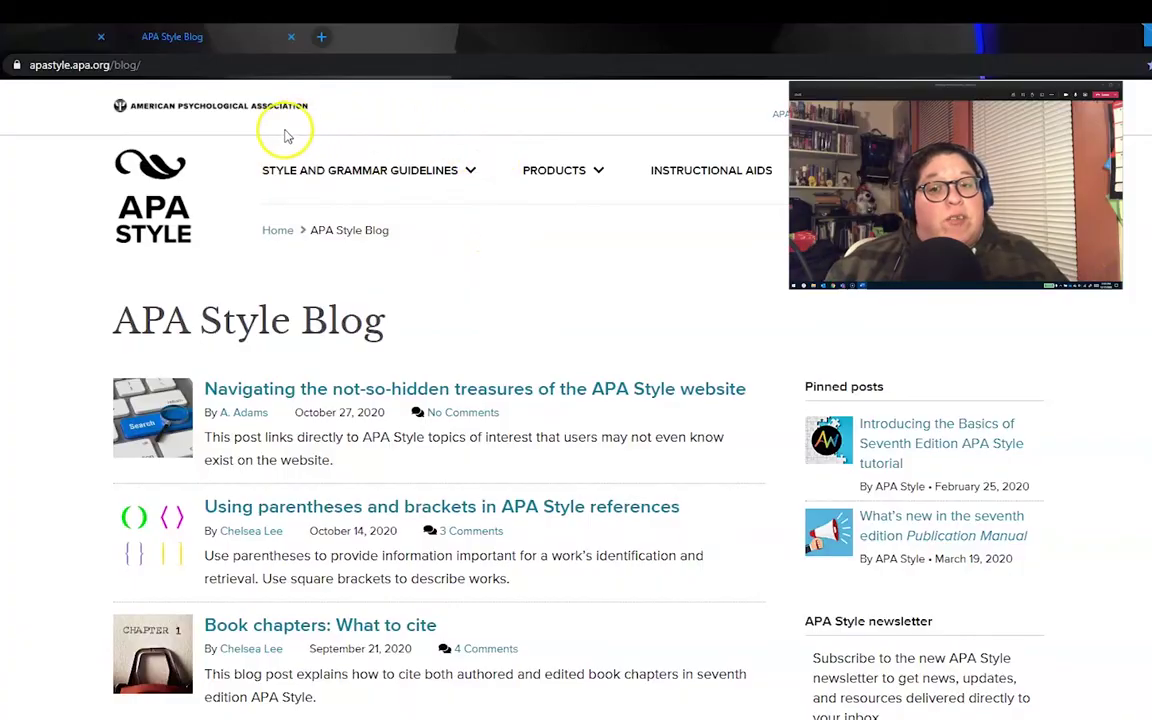
Step: Open the APA Paper Format guidelines from the Style and Grammar menu and scroll through them
left_click(469, 174)
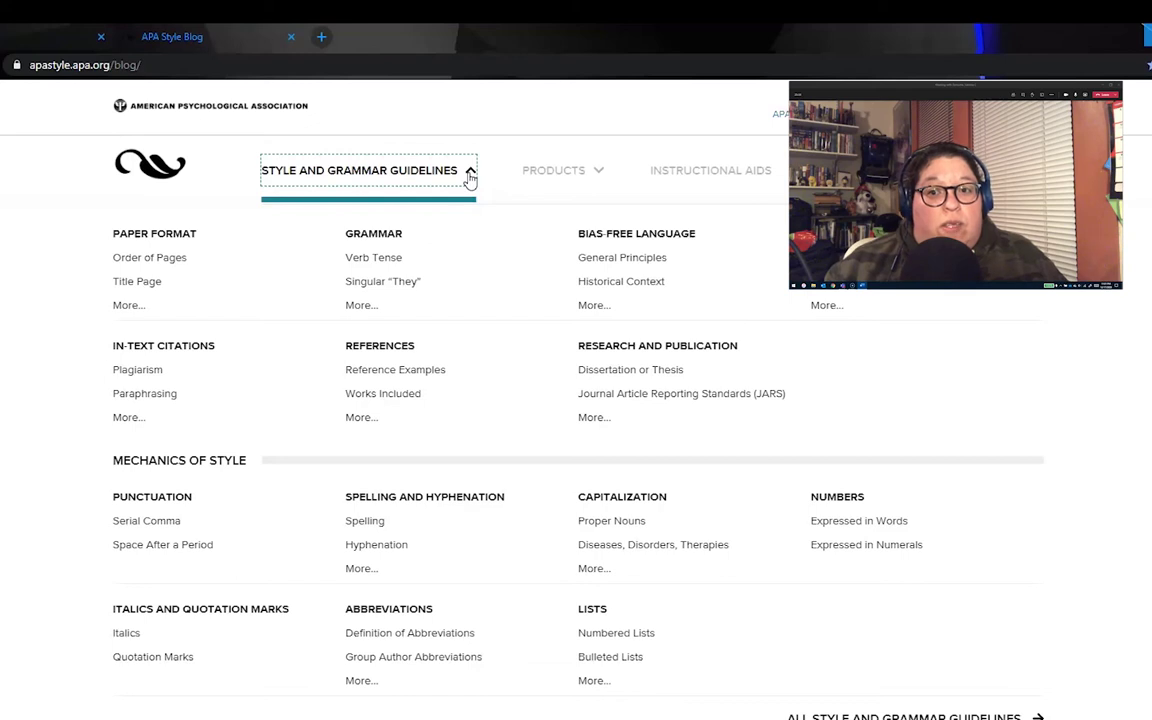
left_click(161, 238)
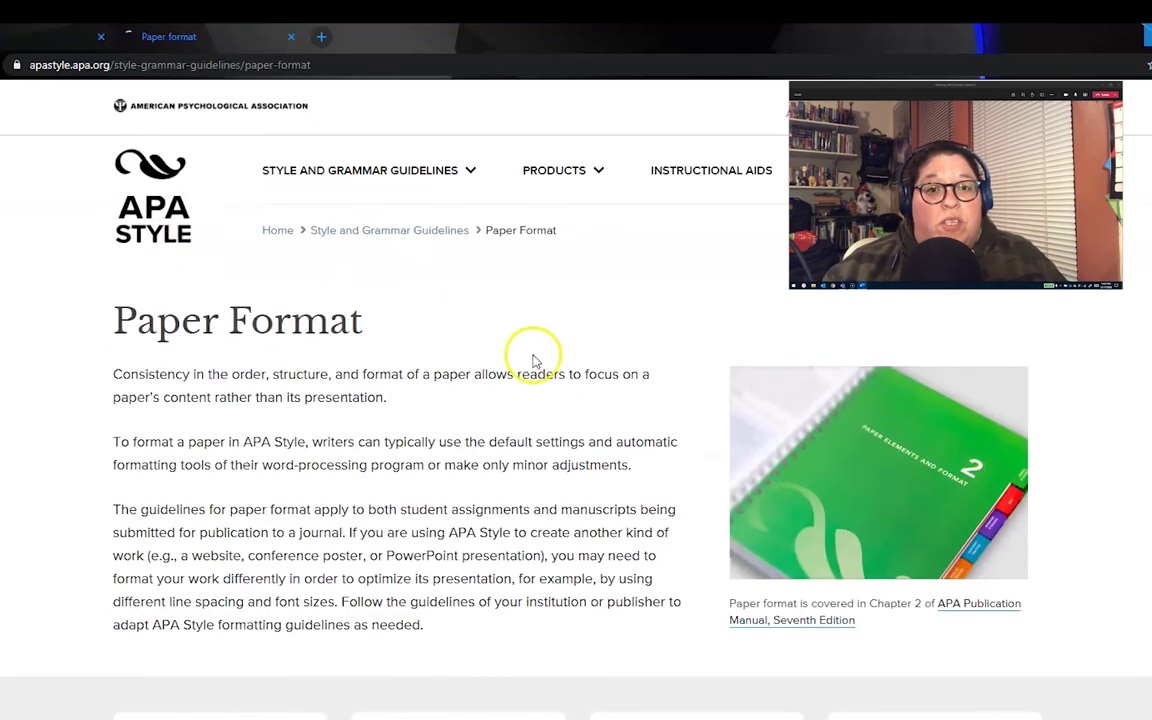
scroll(533, 360, "down", 3)
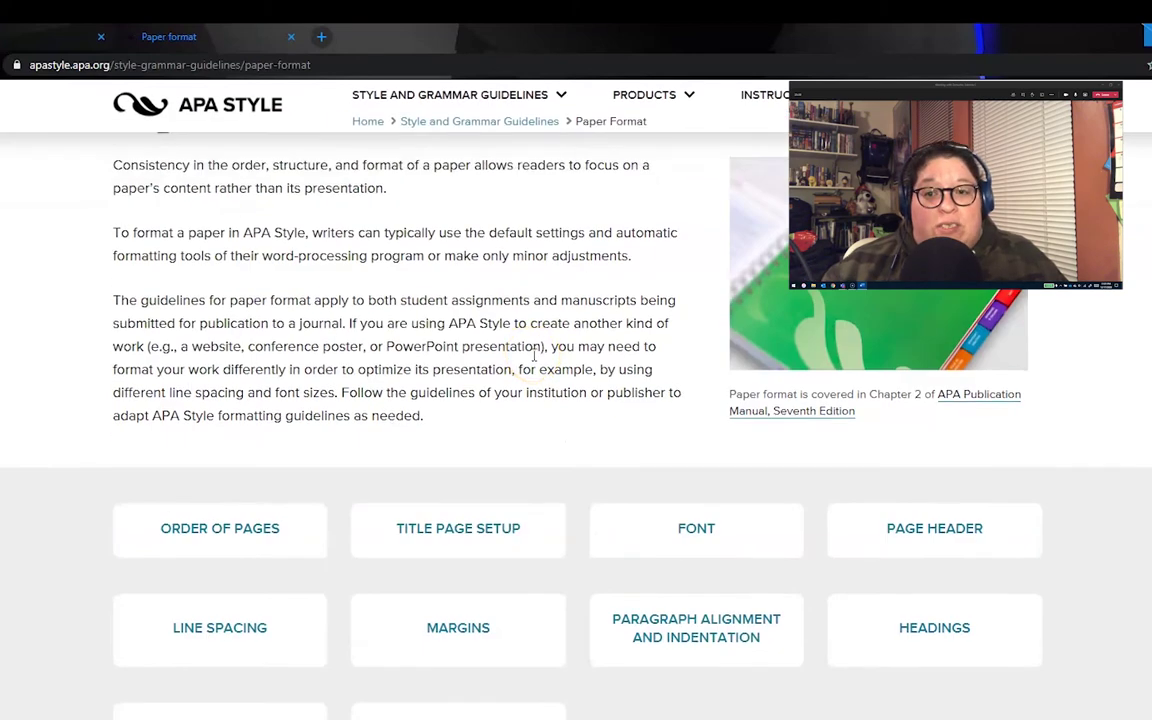
scroll(533, 360, "down", 1)
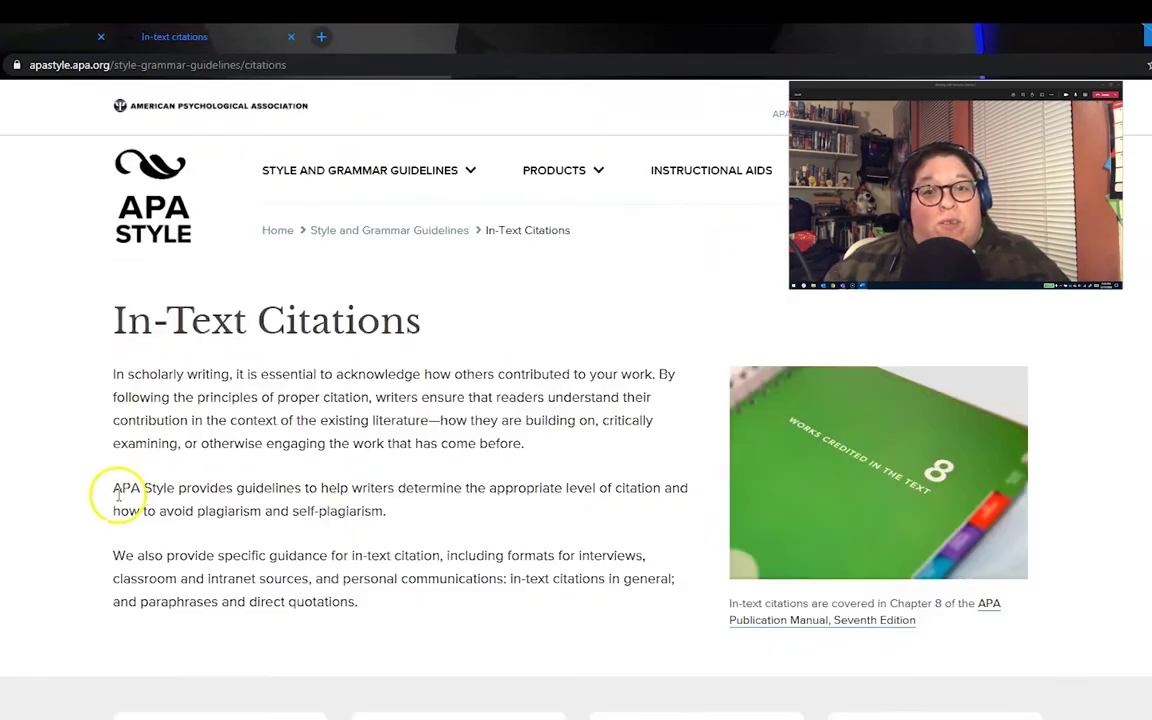
scroll(150, 500, "down", 3)
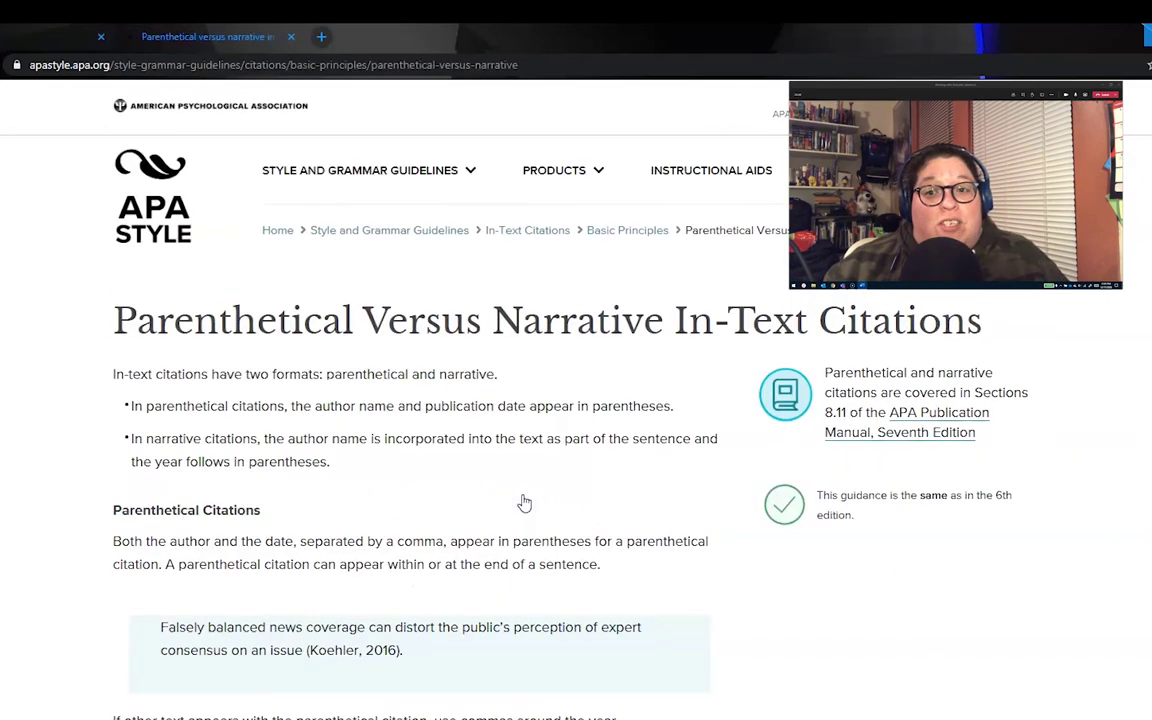
scroll(524, 502, "down", 3)
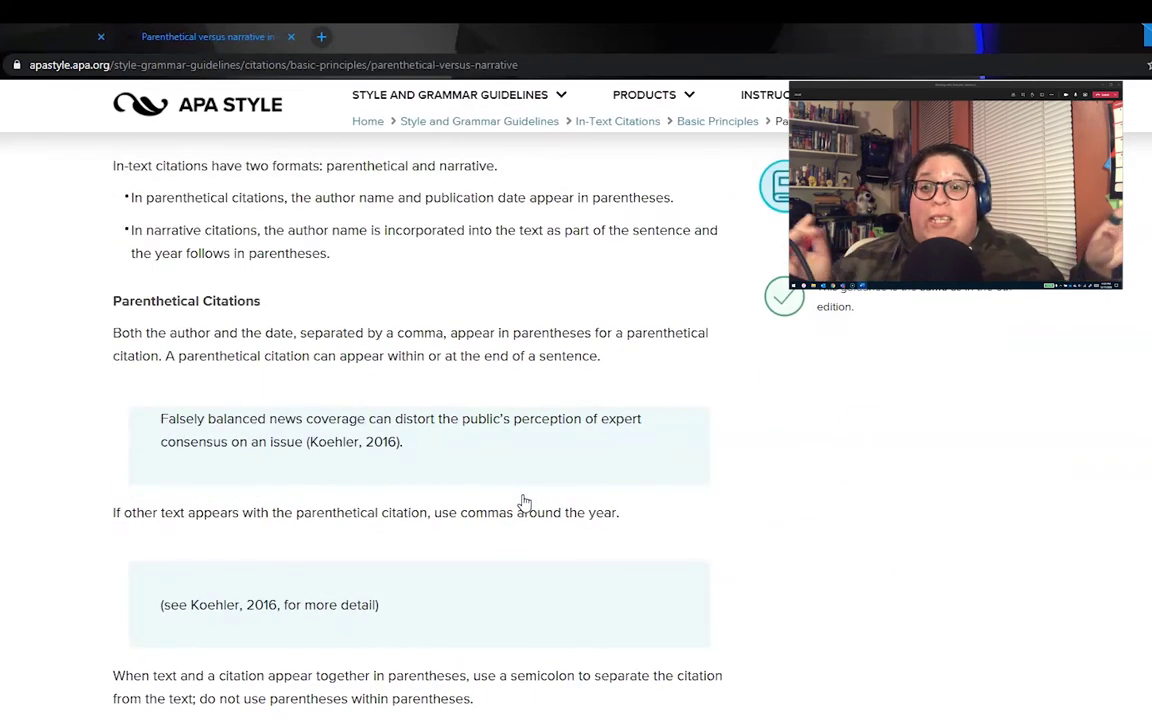
scroll(300, 300, "up", 3)
Step: Go to the Reference Examples page, then open the library guide's quick start topics
left_click(360, 170)
left_click(399, 373)
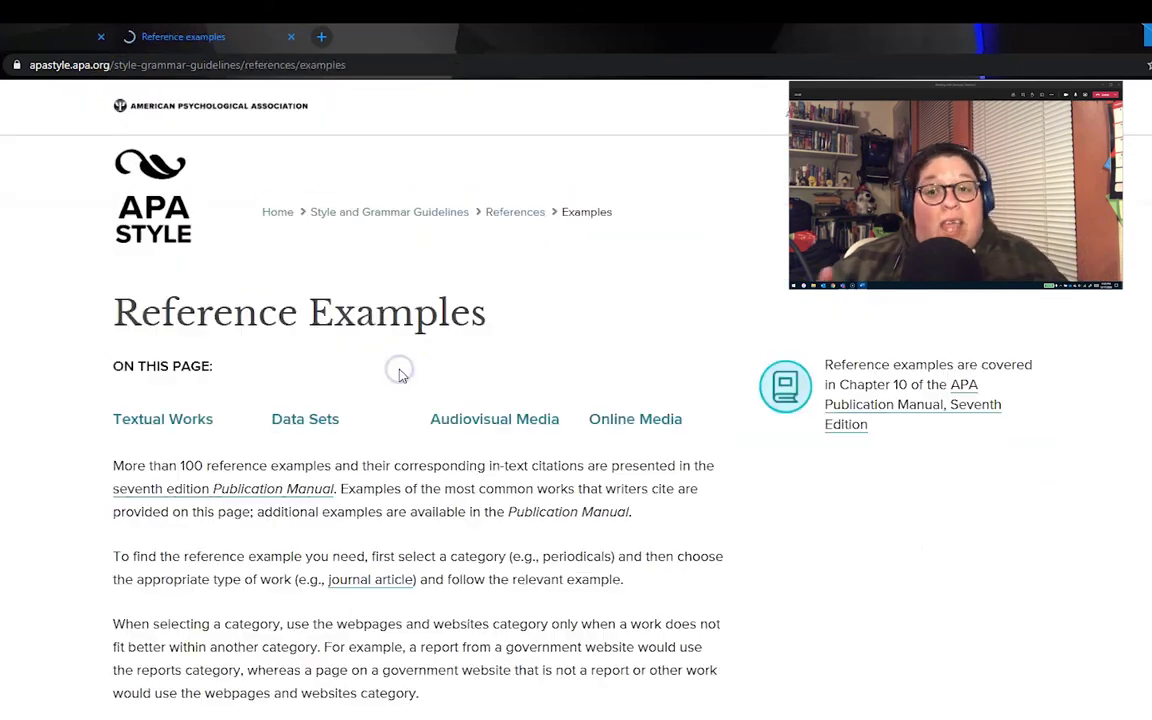
scroll(400, 376, "down", 5)
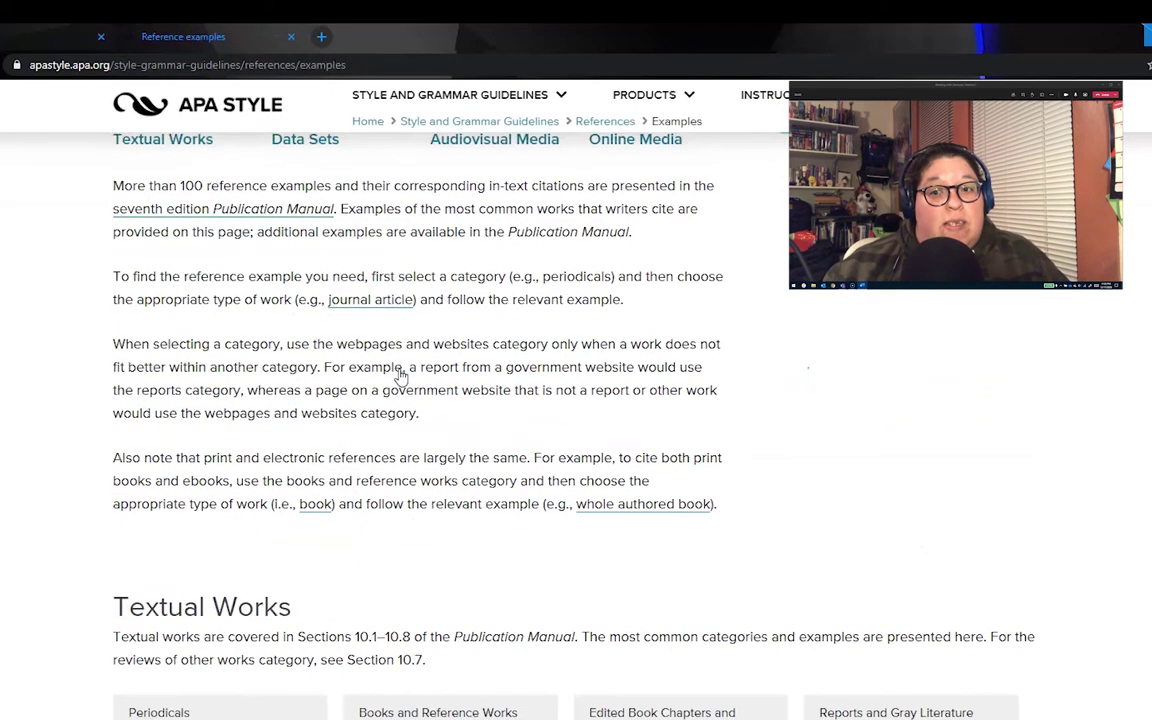
scroll(428, 385, "down", 3)
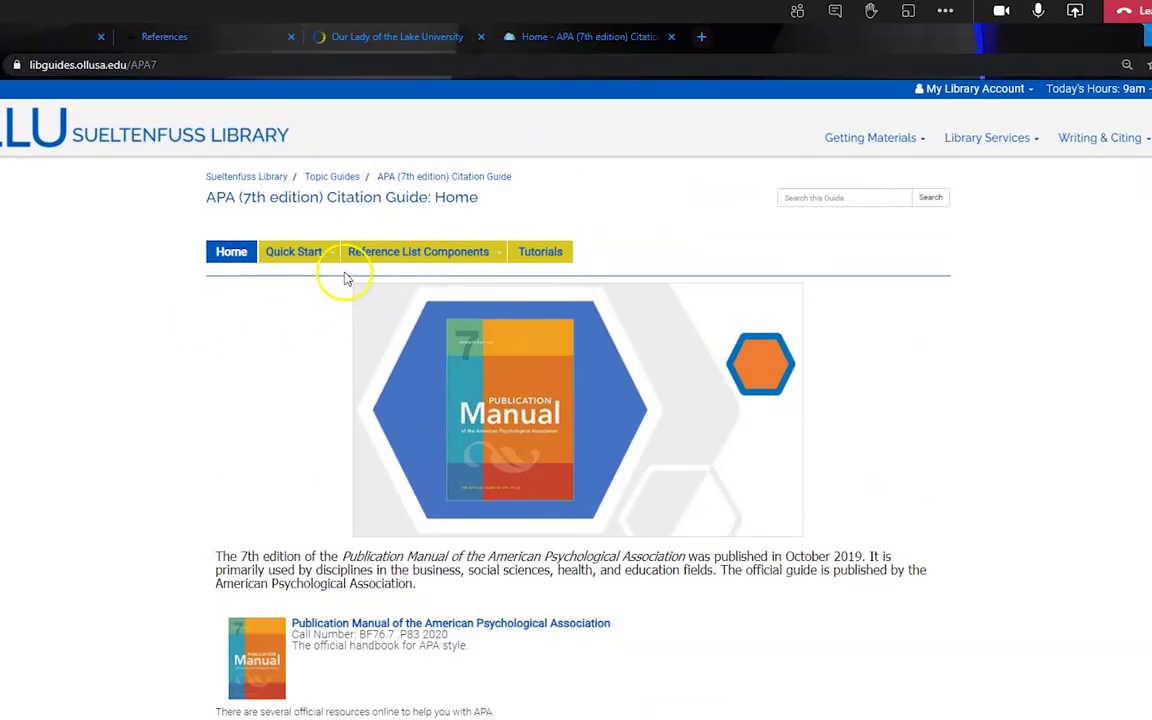
left_click(329, 252)
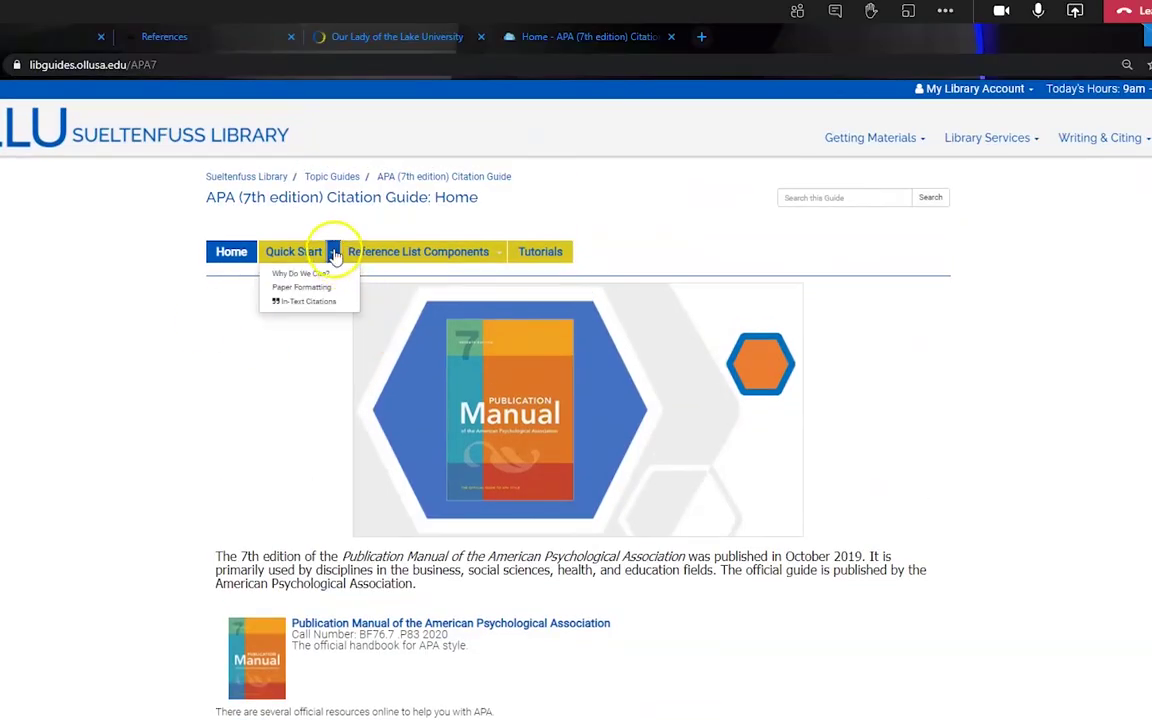